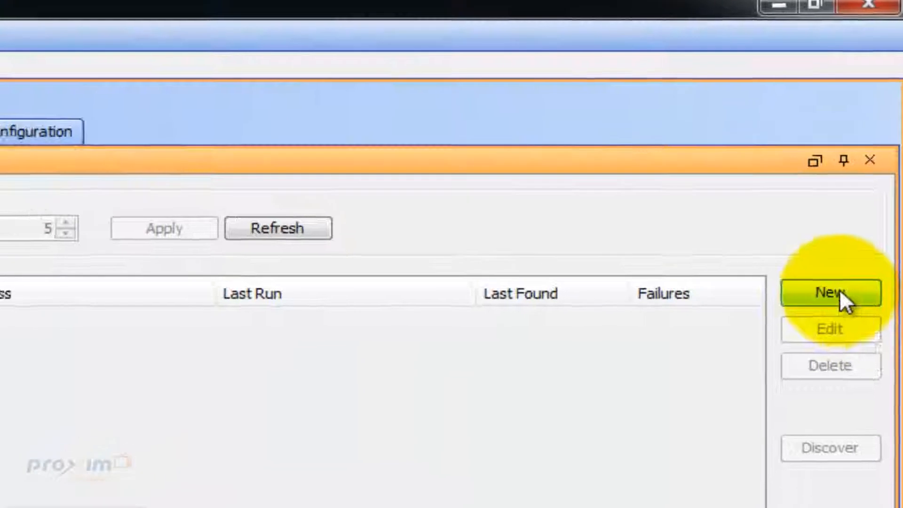
- Create a new discovery range from 192.168.1.131 to 192.168.1.131
left_click(826, 313)
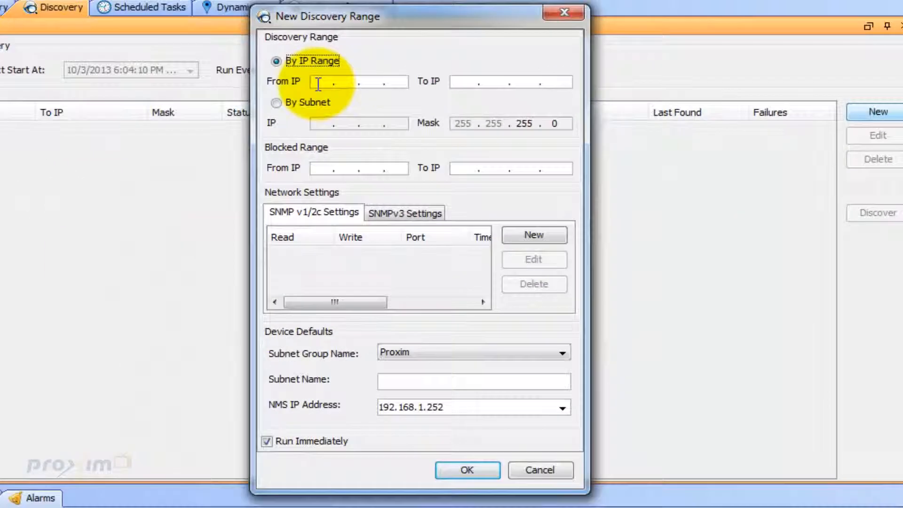
type("192 . 168 . 1 .")
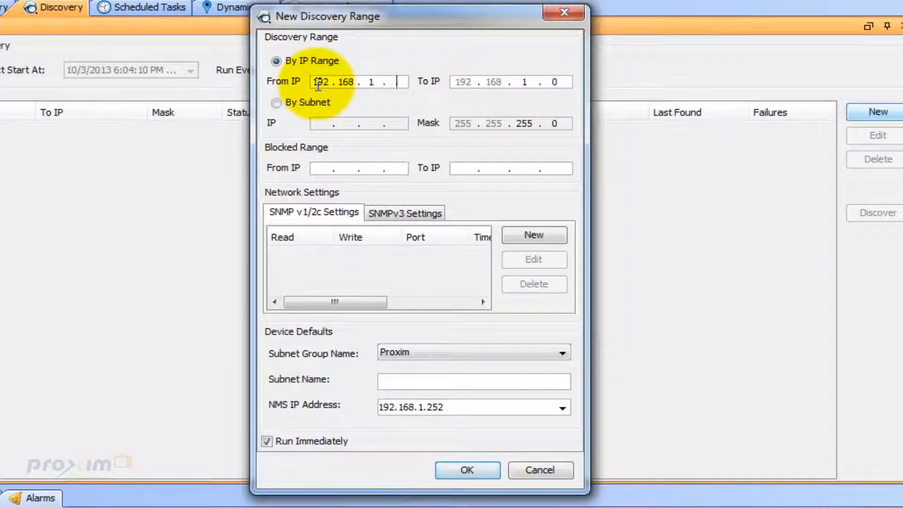
left_click(553, 82)
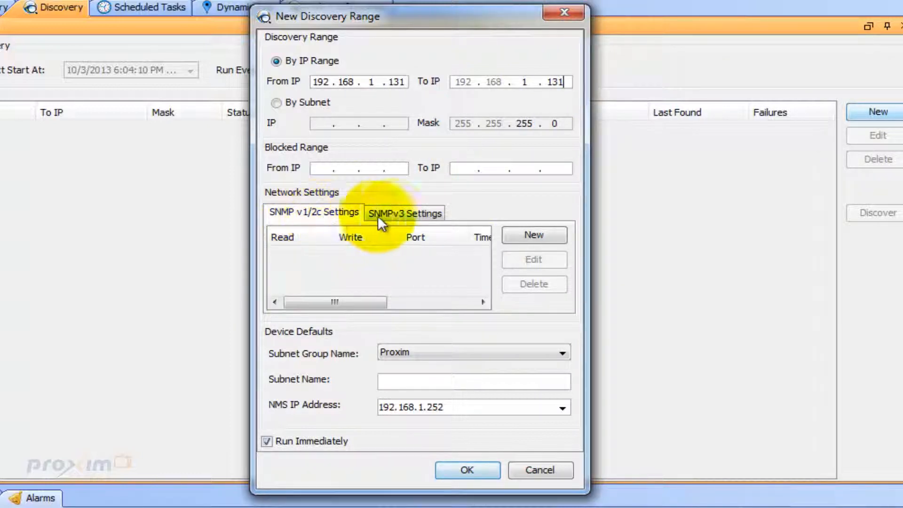
- Check the SNMPv3 settings, then start a new SNMP v1/2c community entry
left_click(400, 213)
left_click(345, 214)
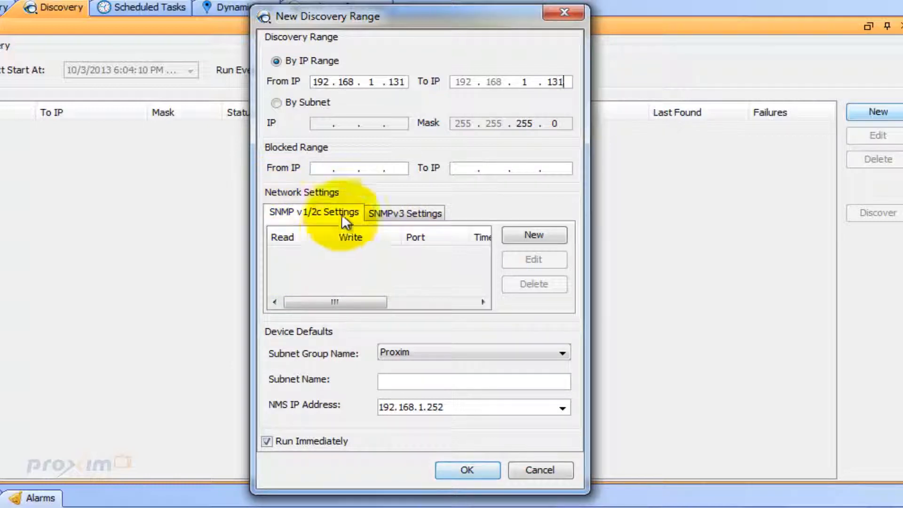
left_click(555, 236)
- Add a v1 entry with read and write communities suffixed '1', then save subnet Test and run discovery
left_click(482, 190)
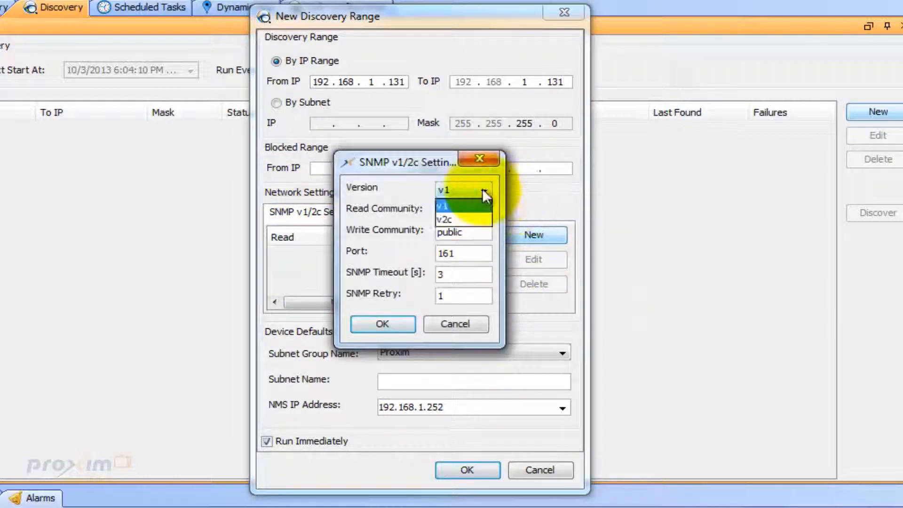
left_click(457, 185)
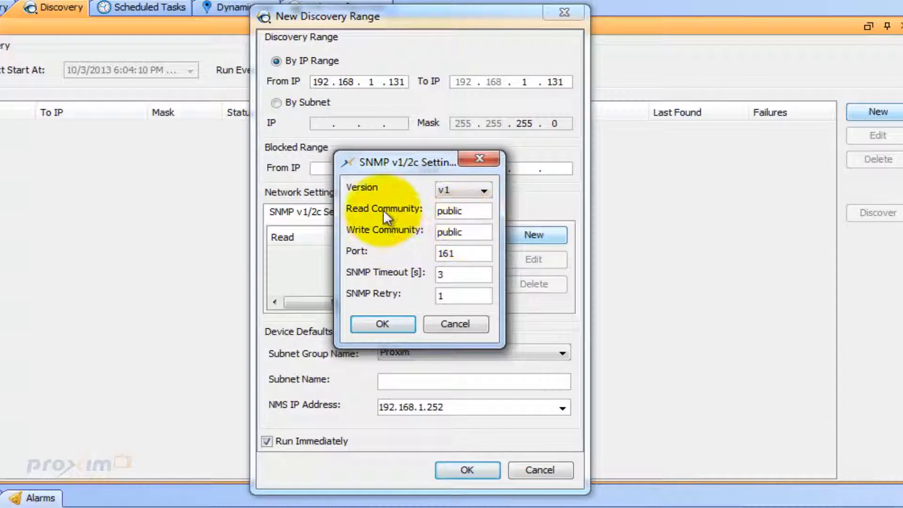
left_click(477, 209)
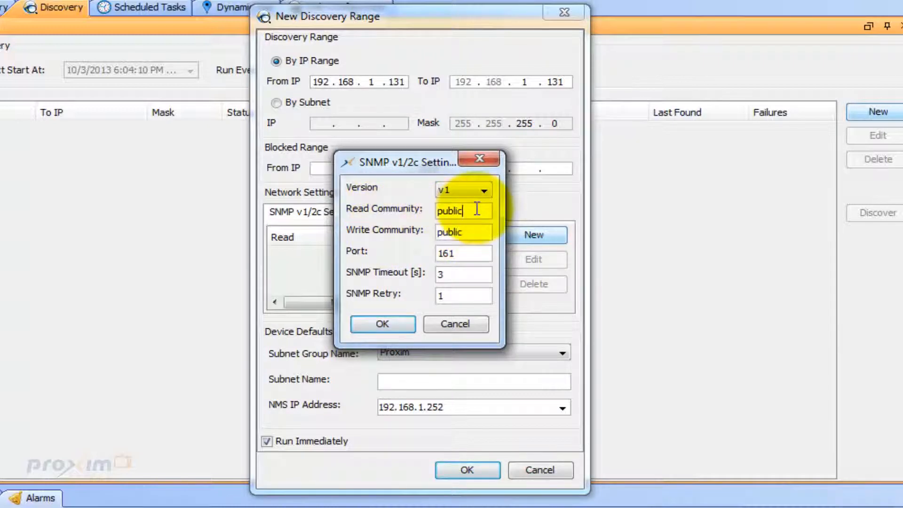
type("1")
left_click(475, 233)
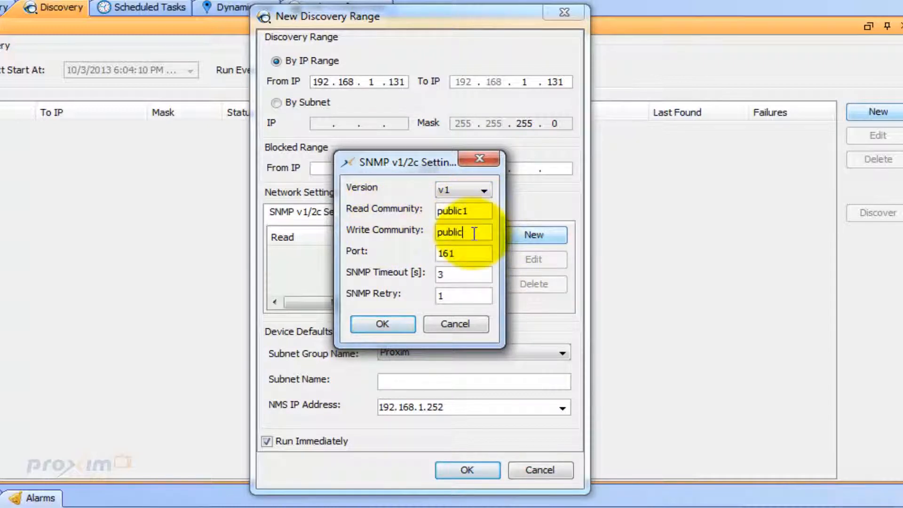
type("1")
left_click(397, 323)
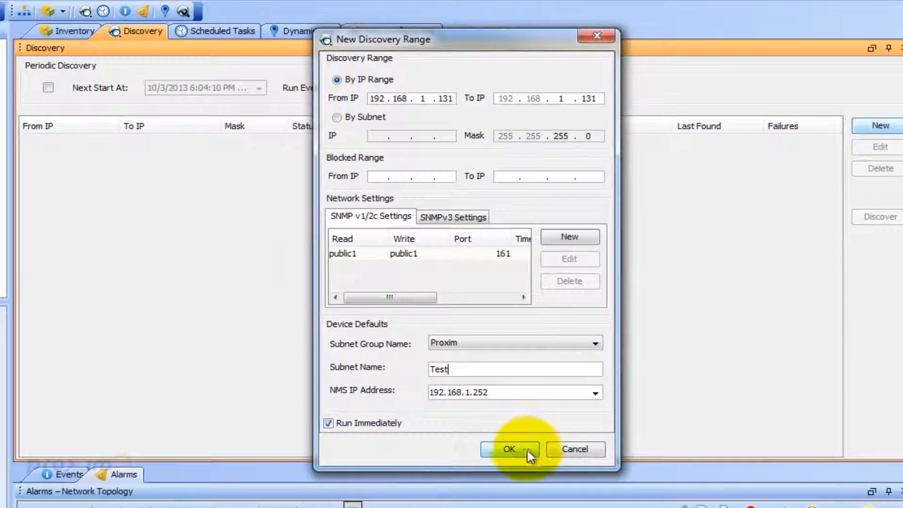
left_click(509, 449)
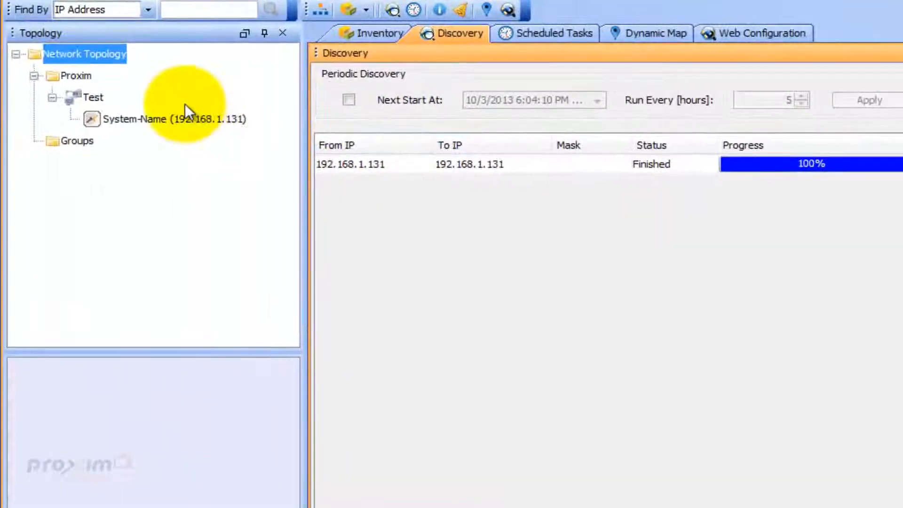
- Review the discovered 192.168.1.131 ORiNOCO AP-8100 node and its context-menu actions
left_click(184, 114)
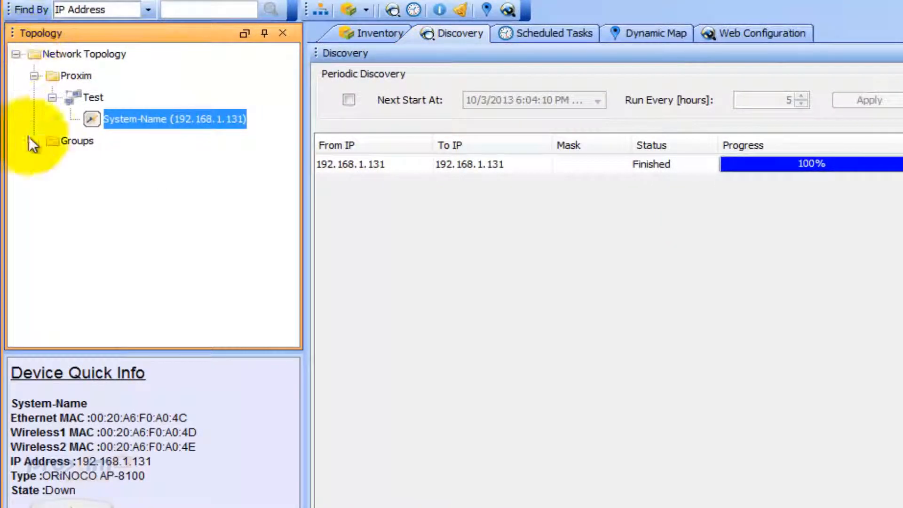
right_click(147, 117)
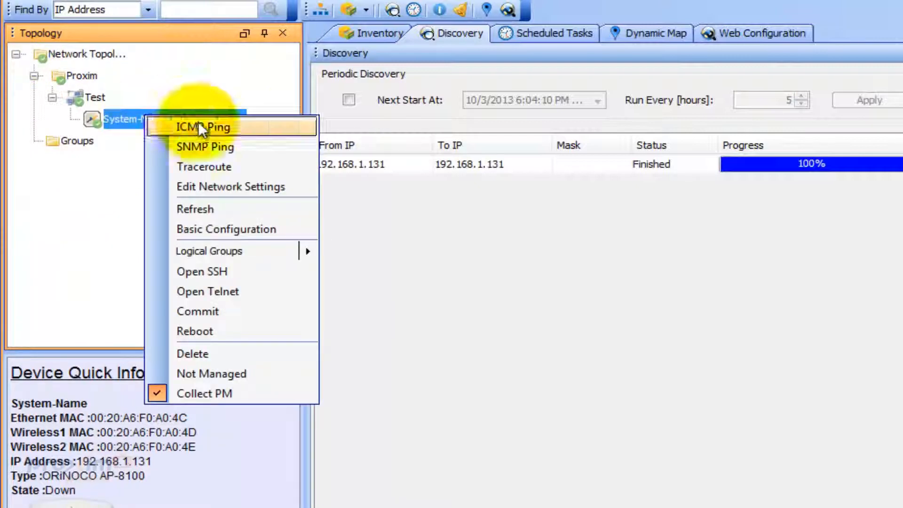
left_click(625, 234)
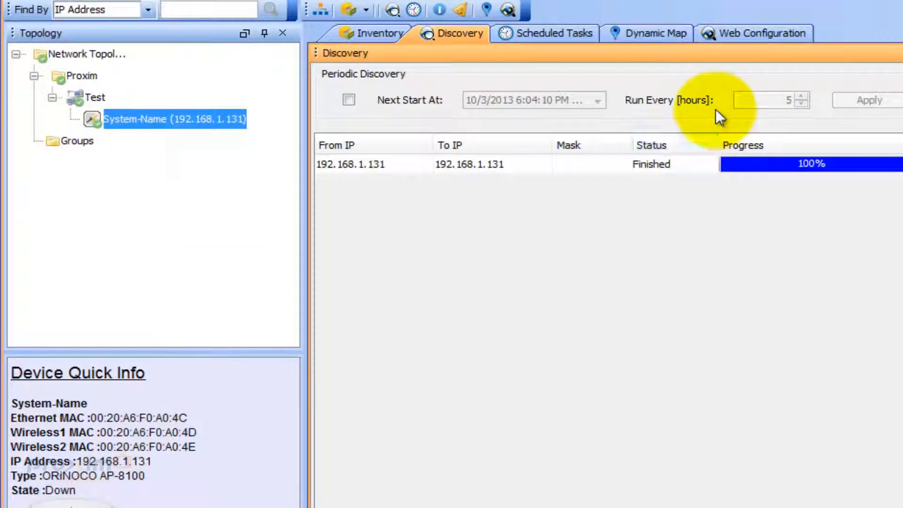
left_click(746, 32)
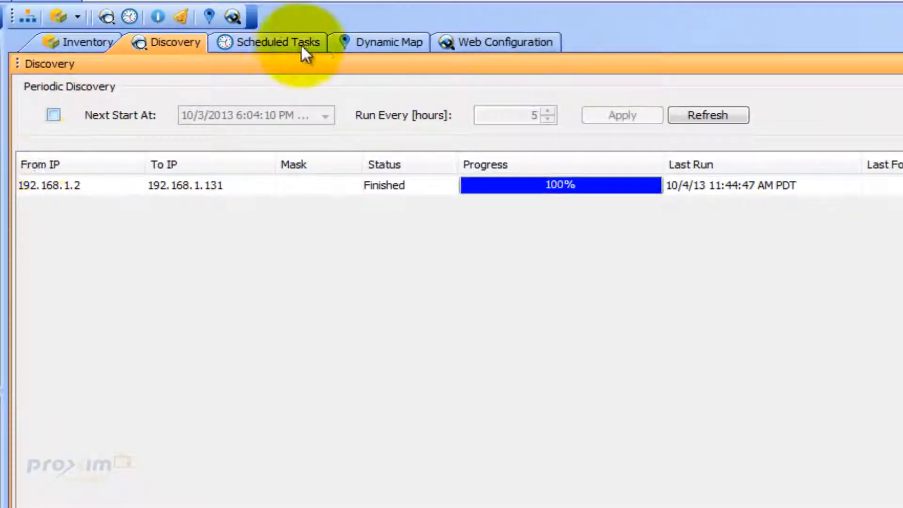
- View the access point's SNMP settings under MANAGEMENT > Services in Web Configuration
left_click(464, 43)
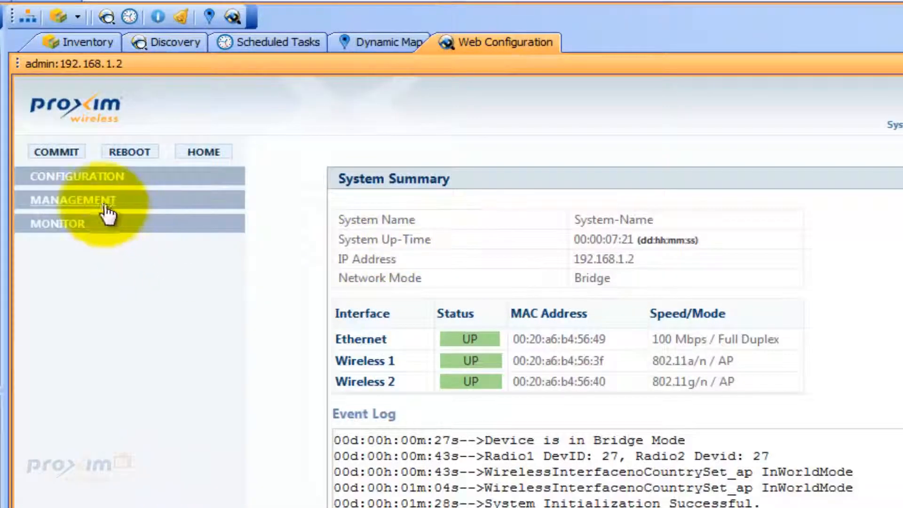
left_click(105, 211)
left_click(77, 251)
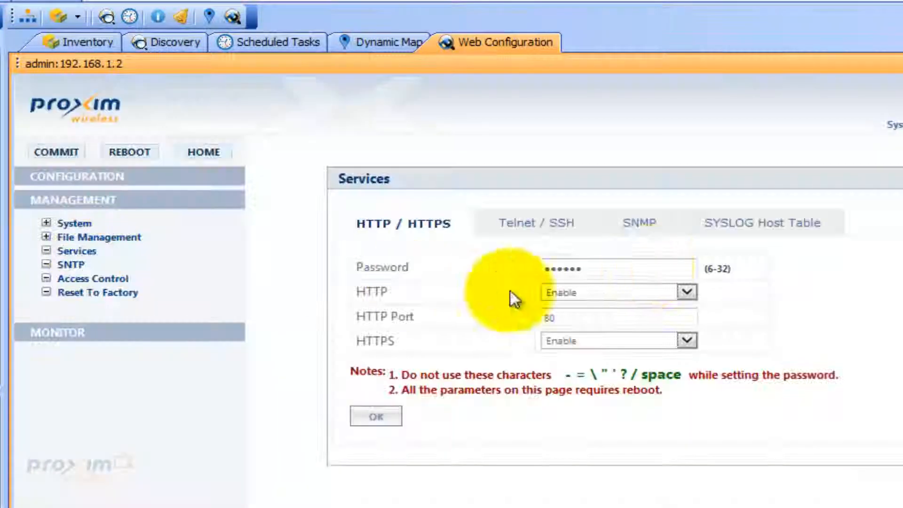
left_click(642, 225)
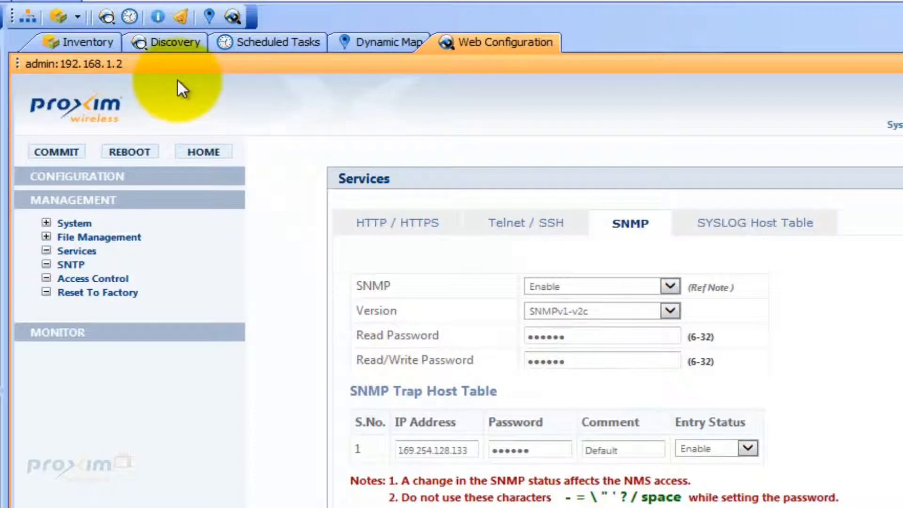
left_click(247, 44)
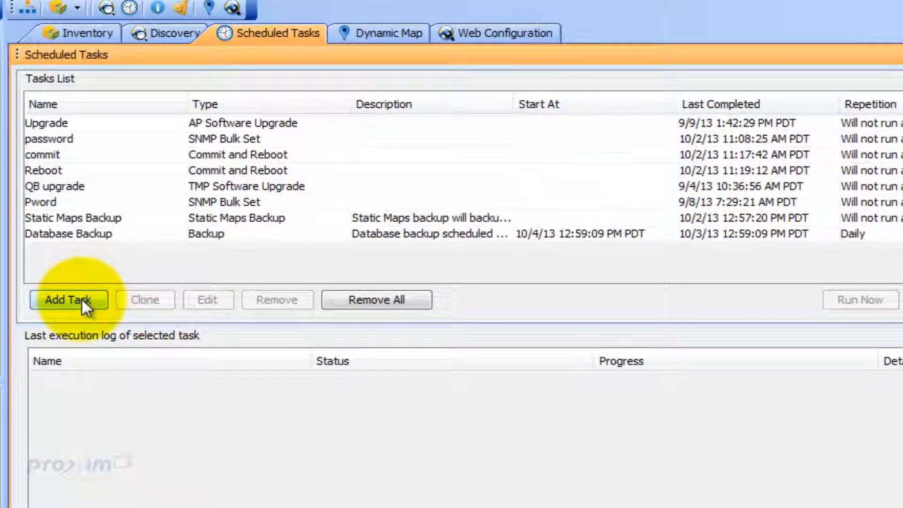
- Create an SNMP Bulk Set task targeting devices 192.168.1.111 and 192.168.1.110
left_click(82, 299)
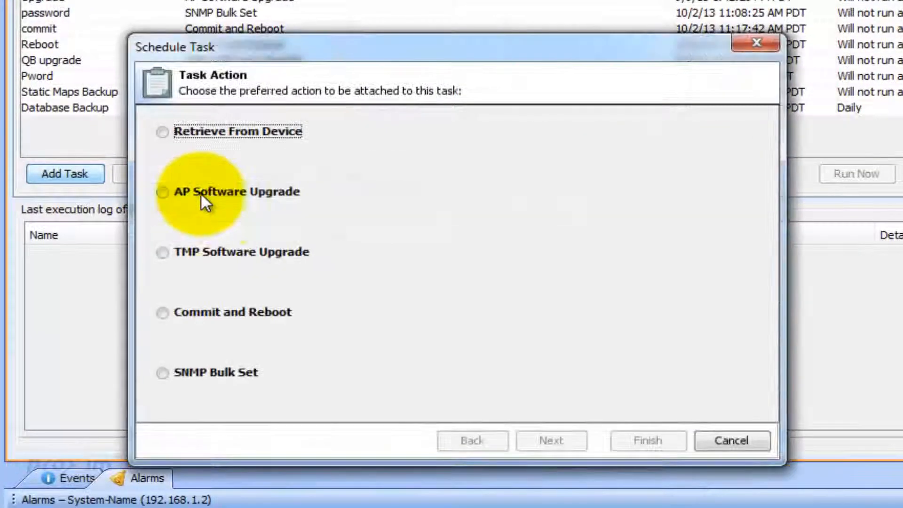
left_click(225, 379)
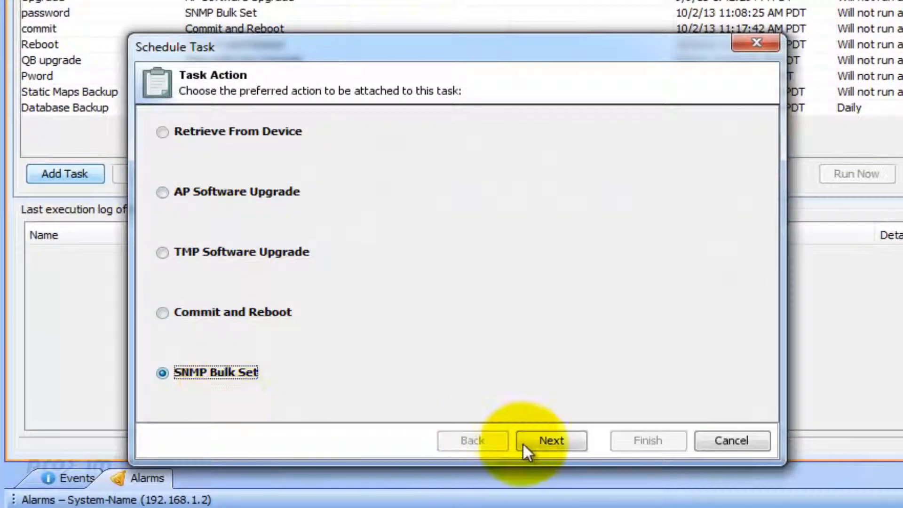
left_click(548, 445)
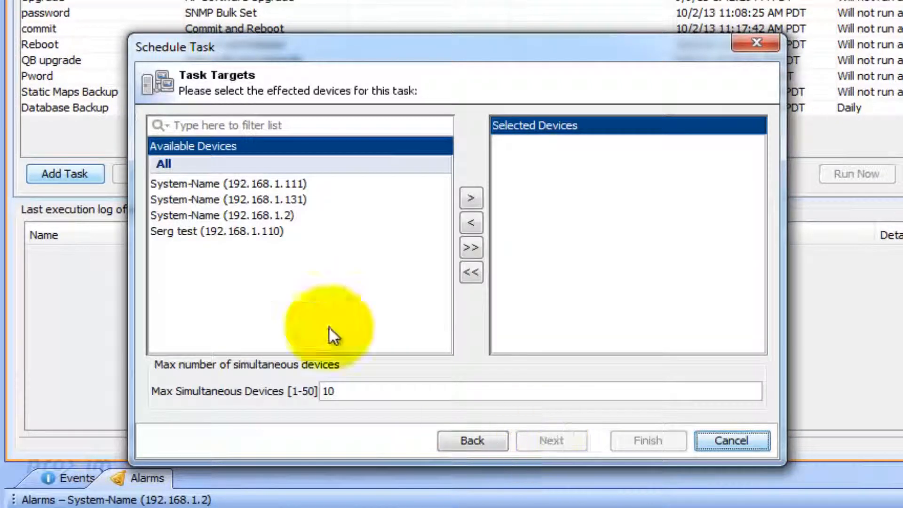
left_click(299, 187)
left_click(276, 231, "ctrl")
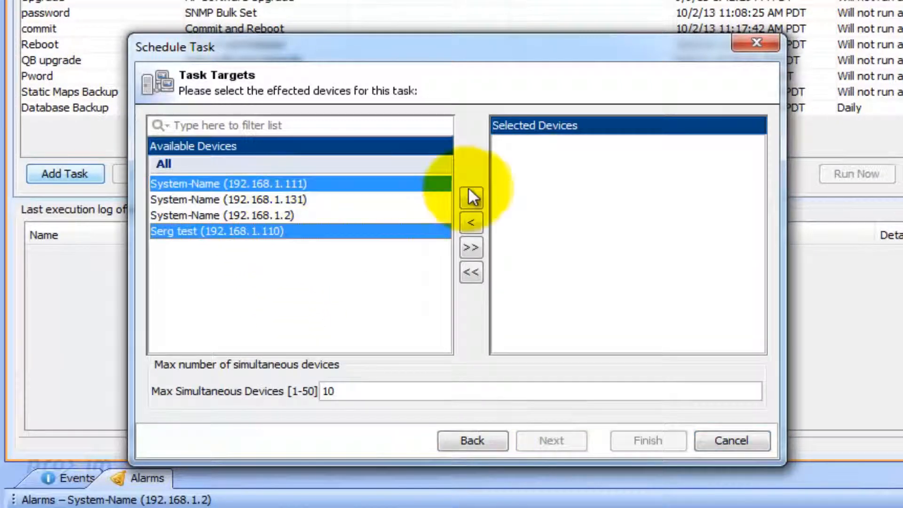
left_click(471, 198)
left_click(565, 439)
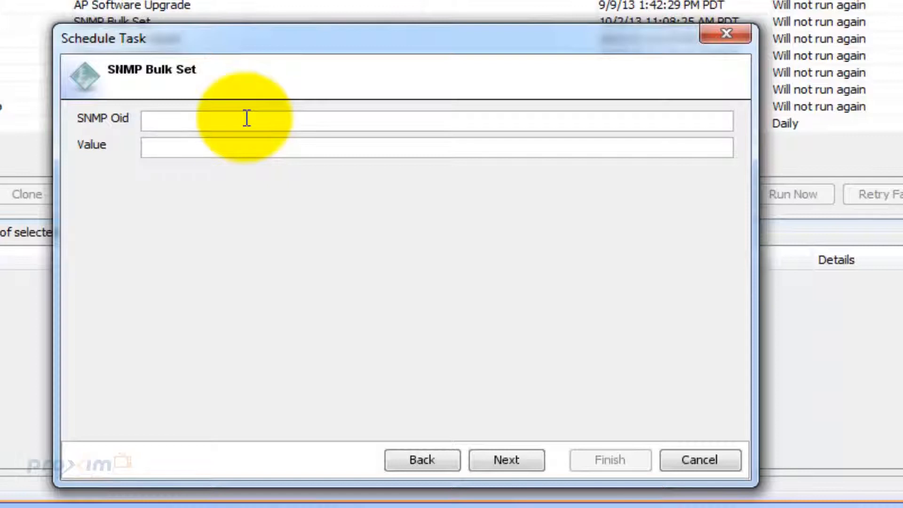
- Browse the MIB tree to mgmtSnmp under enterprises > proxim > wireless > objects > deviceMgmt
left_click(247, 120)
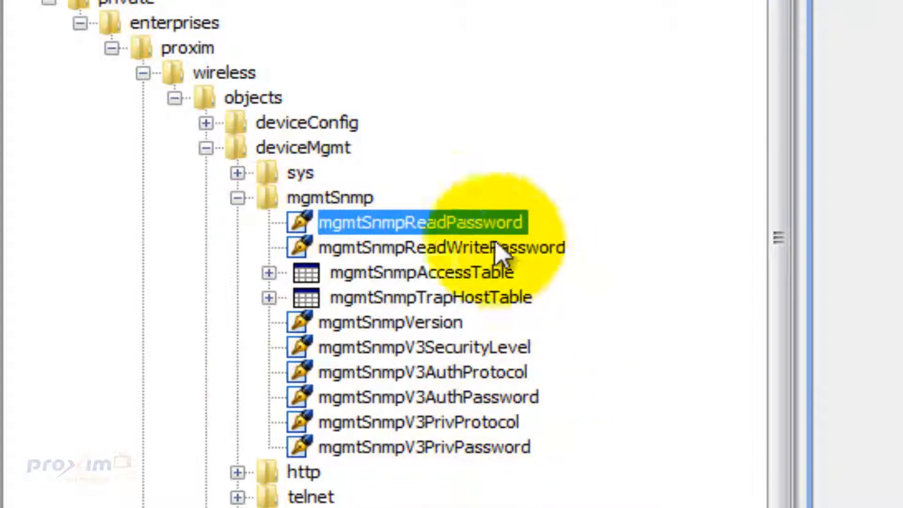
- Check the names and OIDs of mgmtSnmpReadPassword and mgmtSnmpReadWritePassword in the MIB tree
left_click(463, 226)
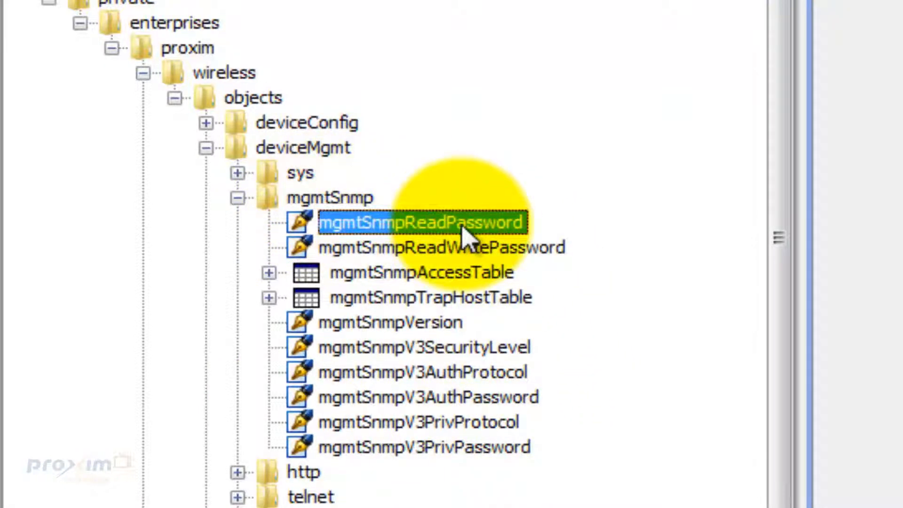
left_click(531, 247)
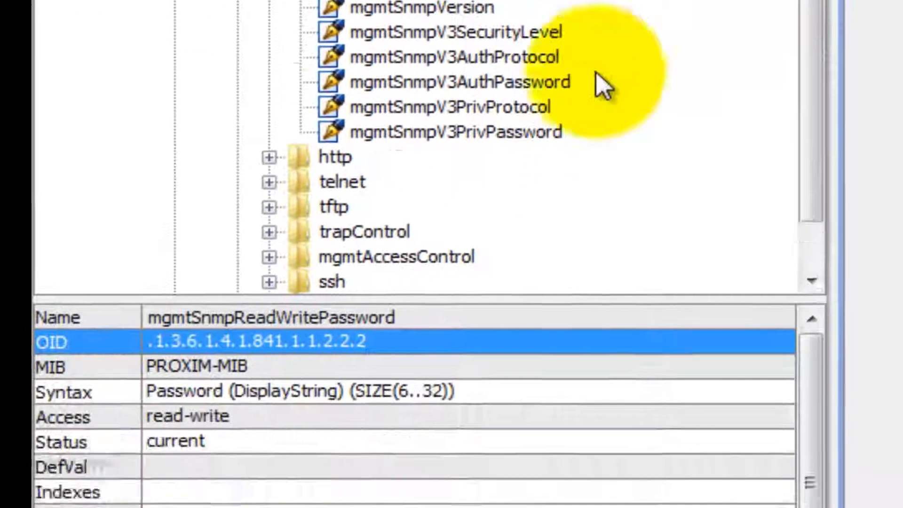
left_click(343, 340)
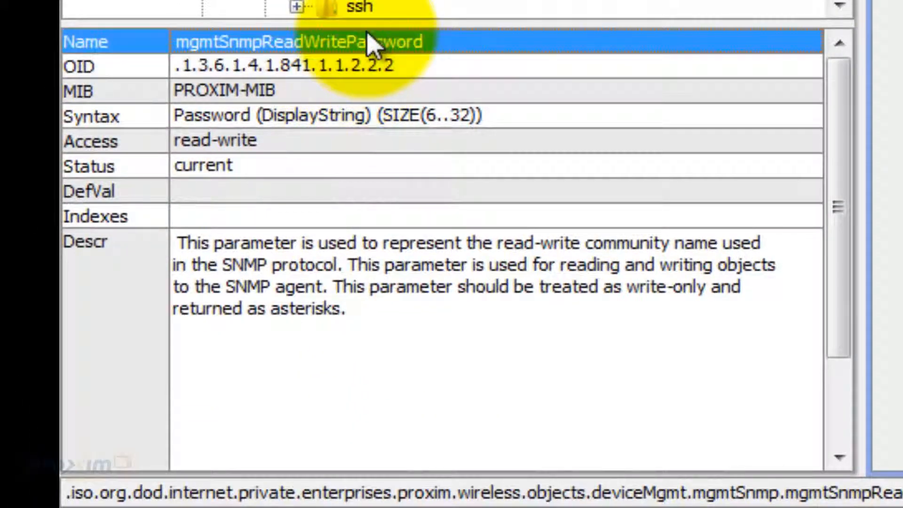
left_click(373, 61)
left_click(376, 42)
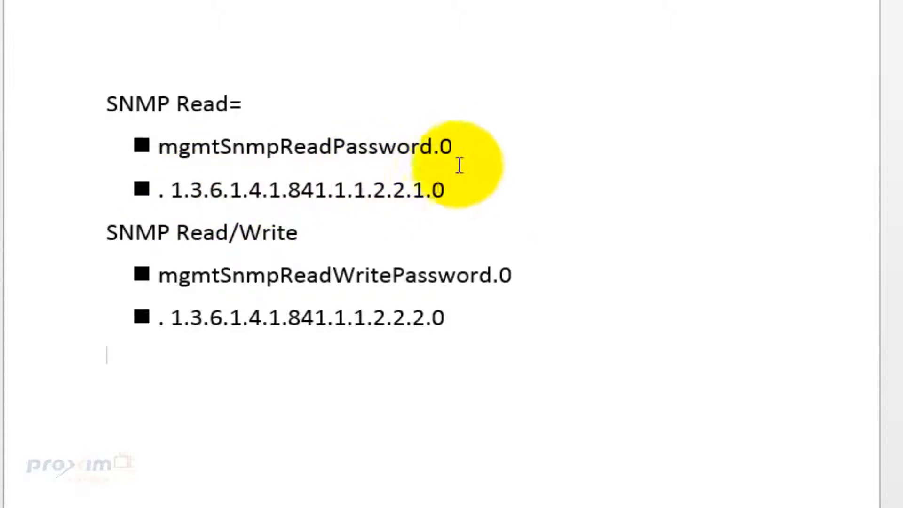
- Copy the mgmtSnmpReadPassword.0 line from the notes document
left_click_drag(457, 153, 222, 143)
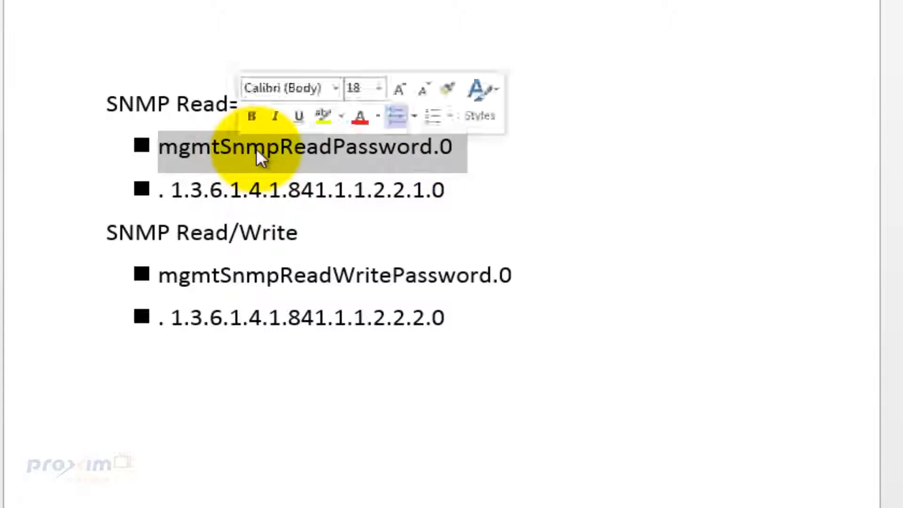
right_click(260, 152)
left_click(301, 188)
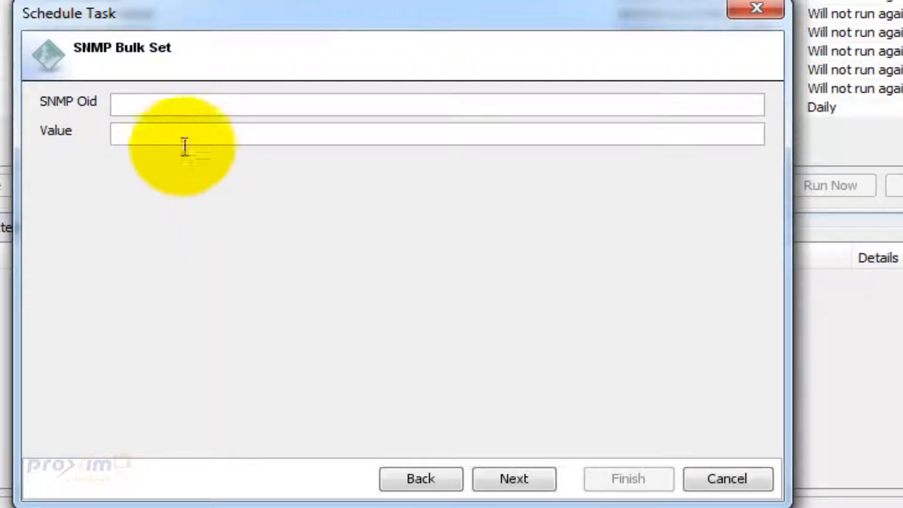
- Paste mgmtSnmpReadPassword.0 as the SNMP Oid and enter the new read password as its value
left_click(159, 110)
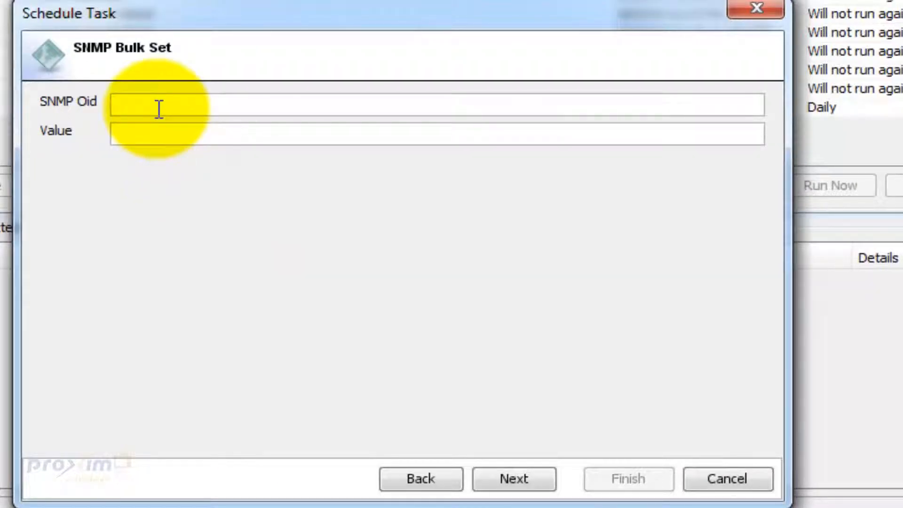
key("ctrl+v")
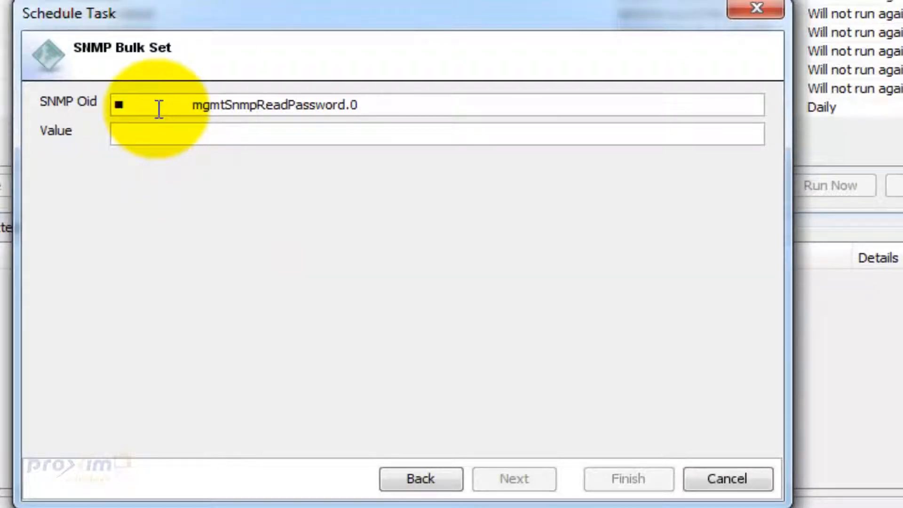
left_click(192, 104)
key("BackSpace")
key("BackSpace")
left_click(277, 127)
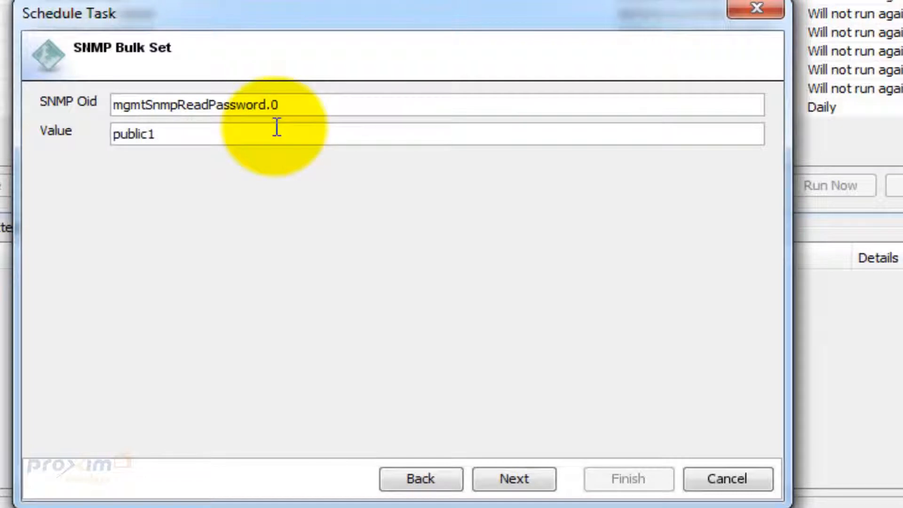
- Name the Bulk Set task 'SNMP' on Task Details and finish the wizard
left_click(499, 479)
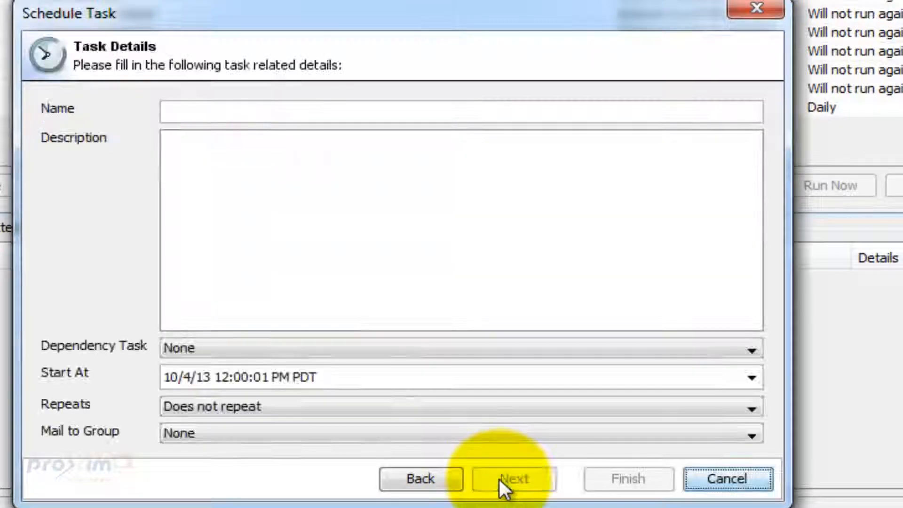
left_click(250, 112)
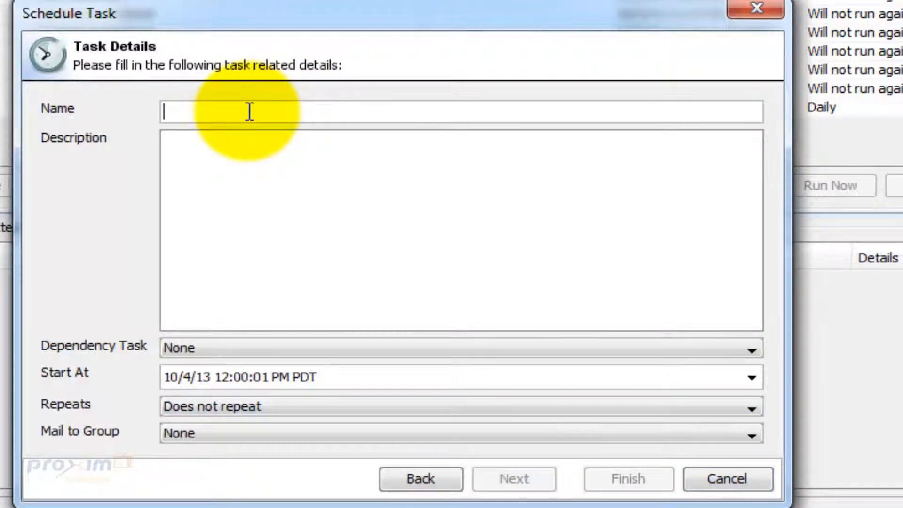
type("SNMP")
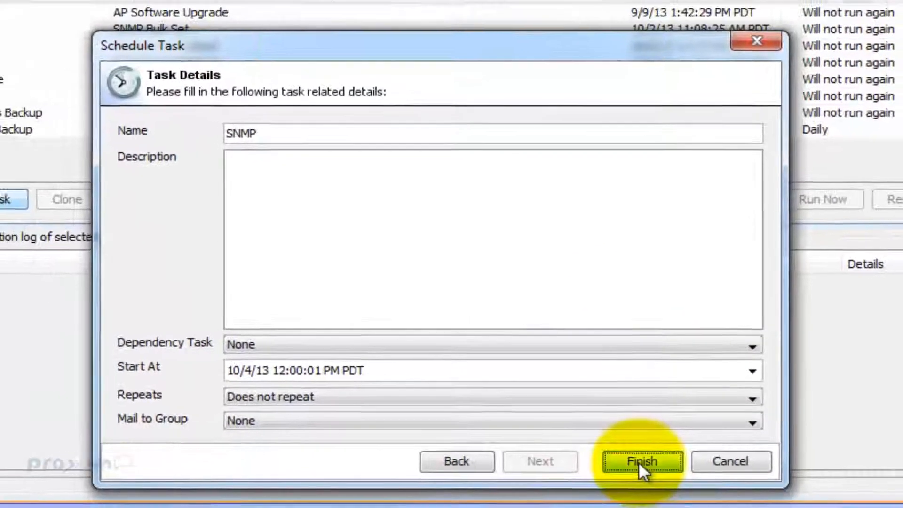
left_click(630, 477)
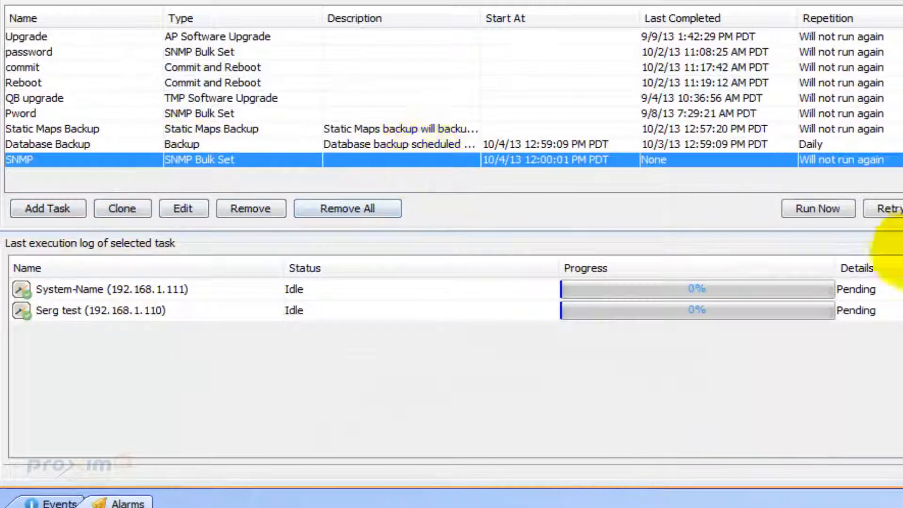
- Run the SNMP task now until both .111 and .110 access points report Successful
left_click(823, 210)
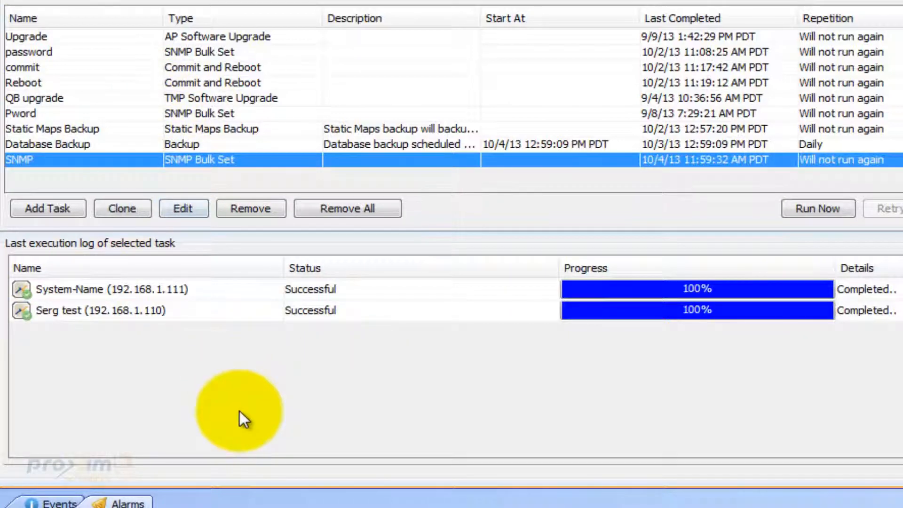
left_click(53, 210)
- Set up a Commit and Reboot task targeting the 192.168.1.111 and Serg test access points
left_click(176, 344)
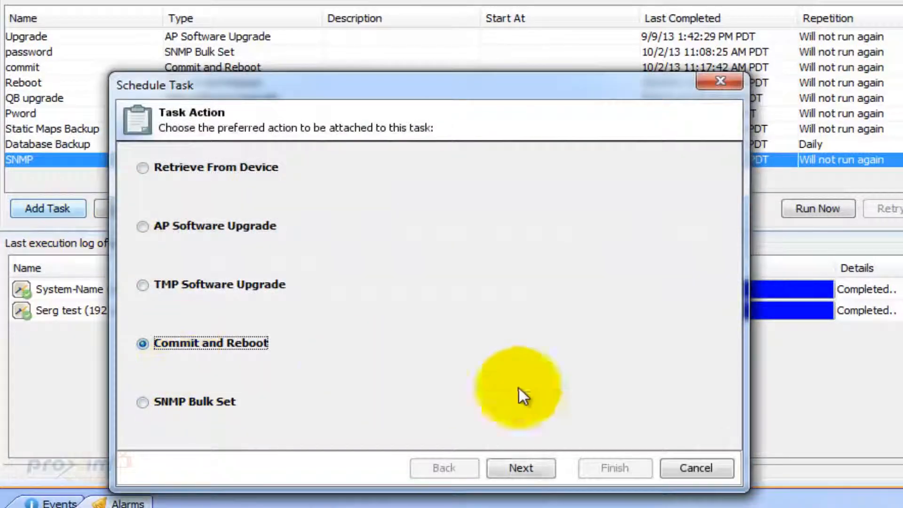
left_click(526, 468)
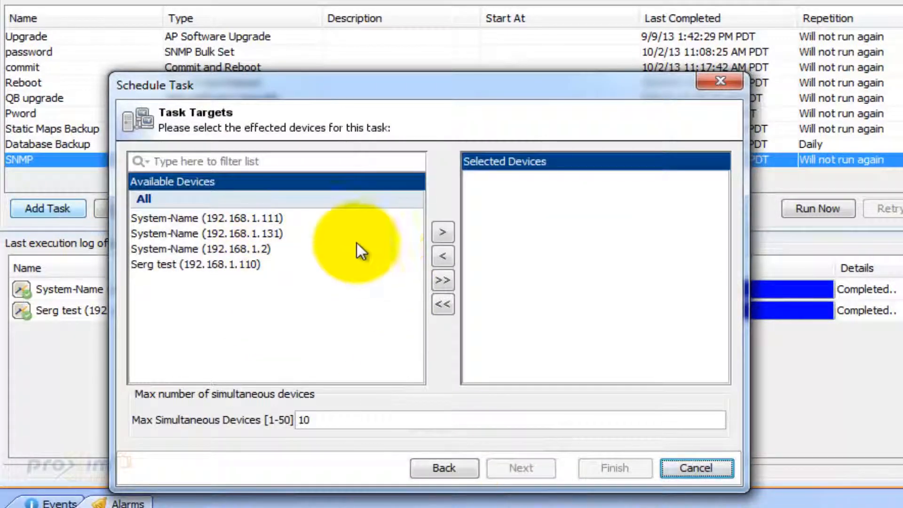
left_click(273, 219)
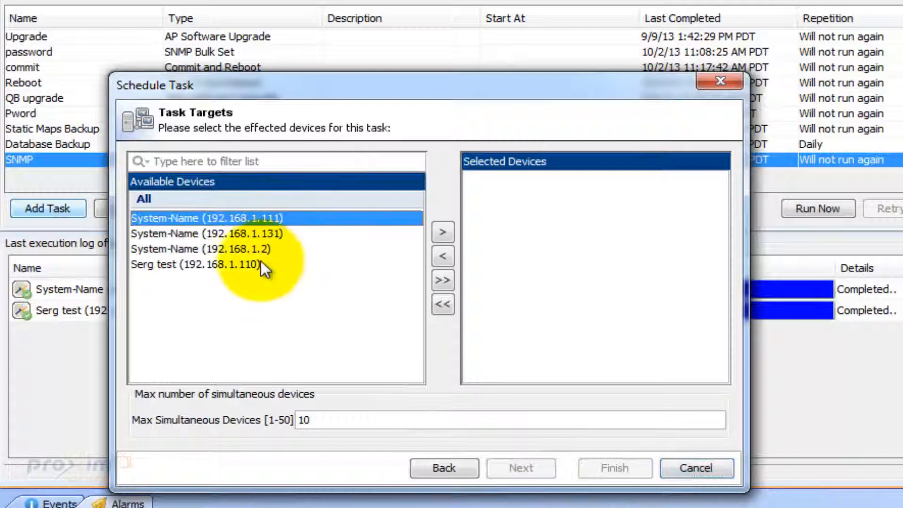
left_click(262, 263, "ctrl")
left_click(443, 230)
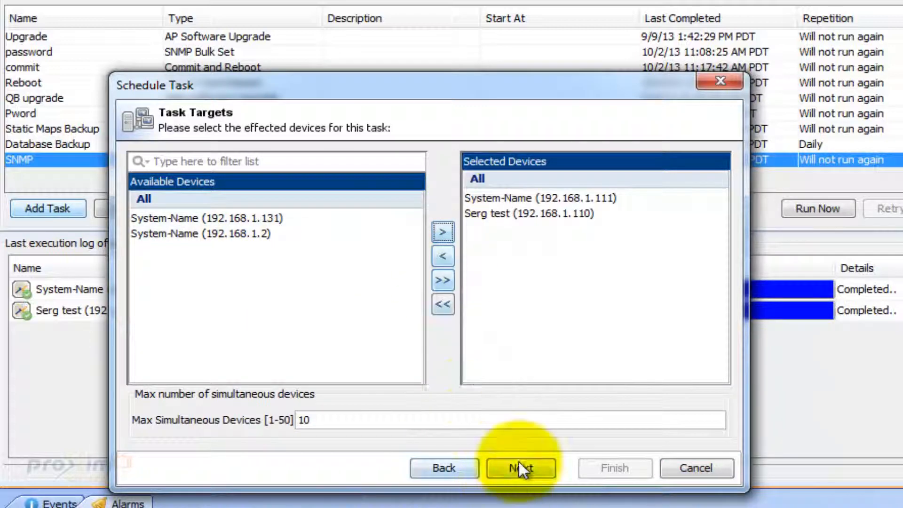
left_click(520, 468)
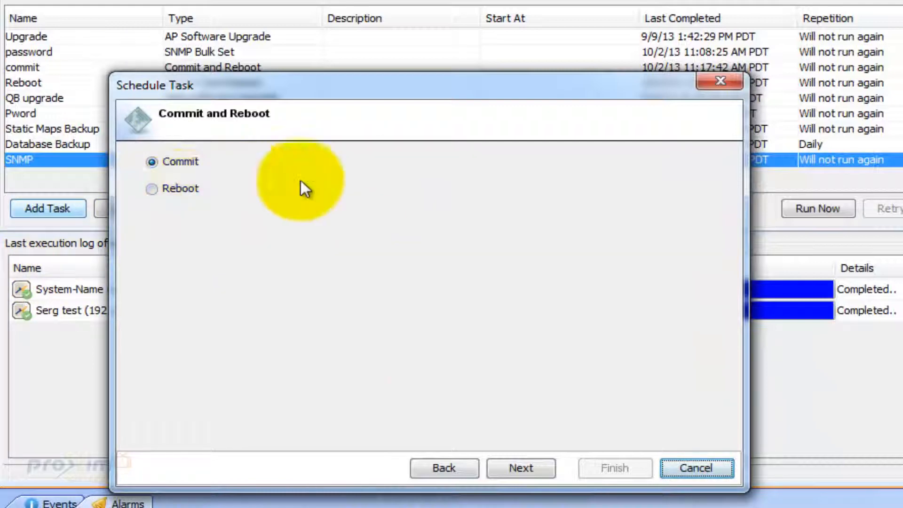
left_click(695, 468)
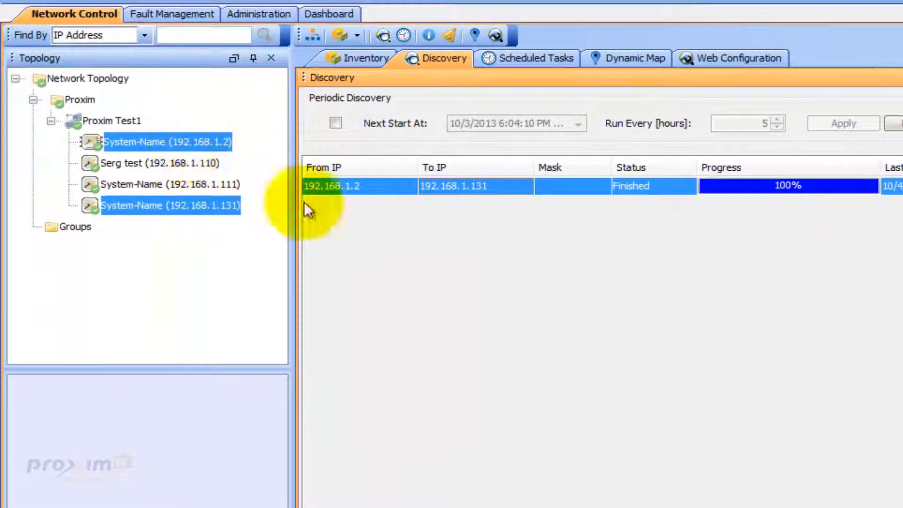
- Append 1 to the discovery range's SNMP v1/2c read and write communities and save the range
left_click(839, 217)
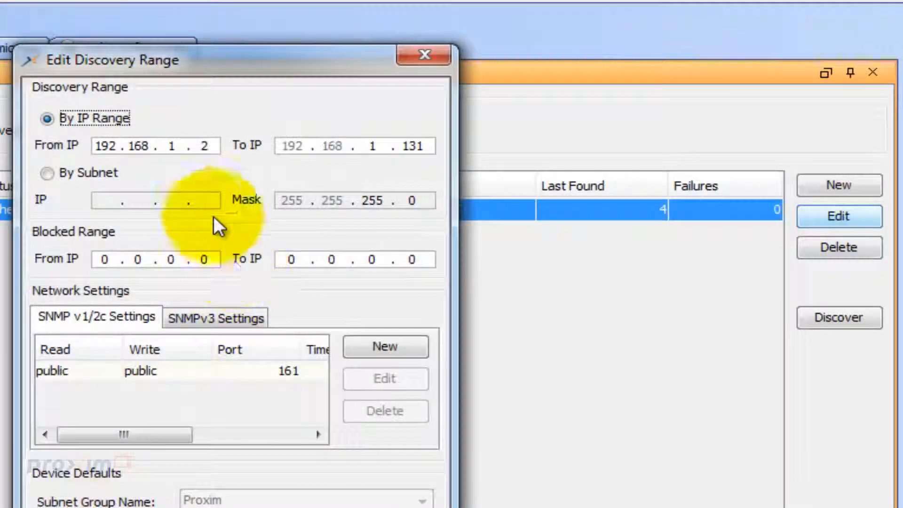
left_click(173, 370)
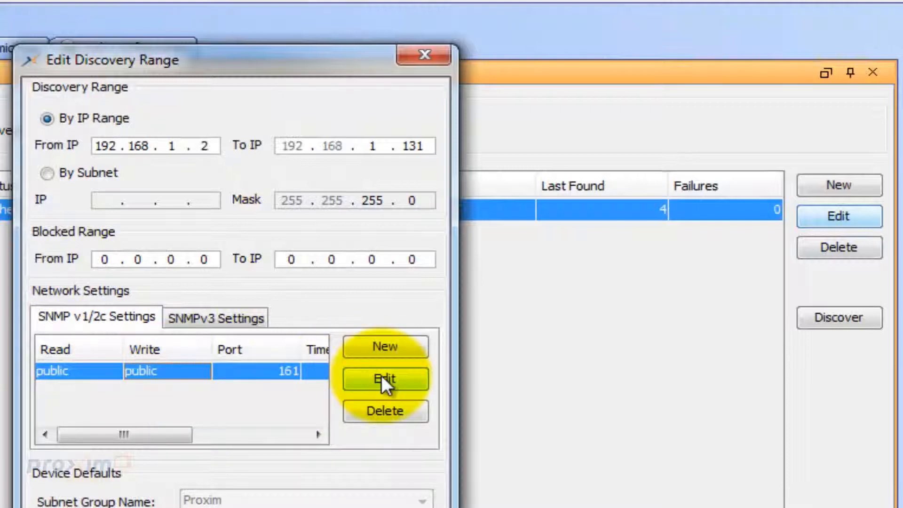
left_click(382, 375)
double_click(310, 323)
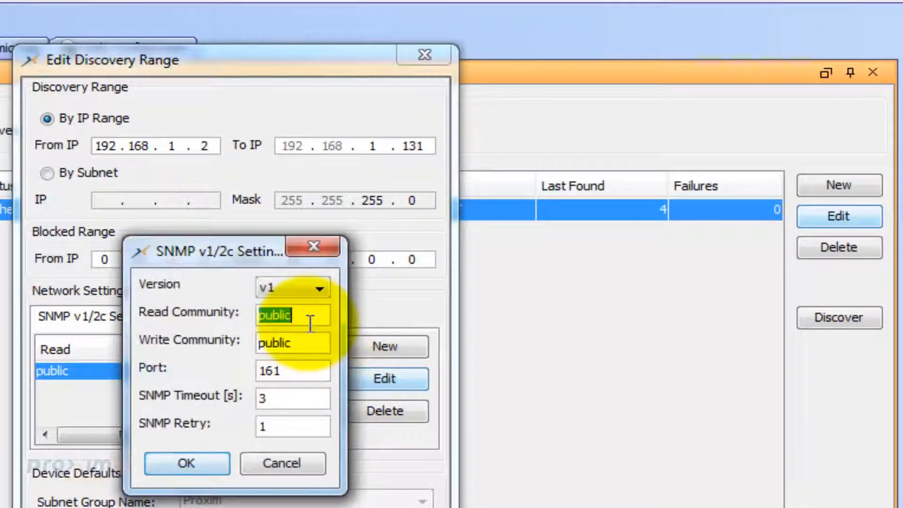
left_click(311, 322)
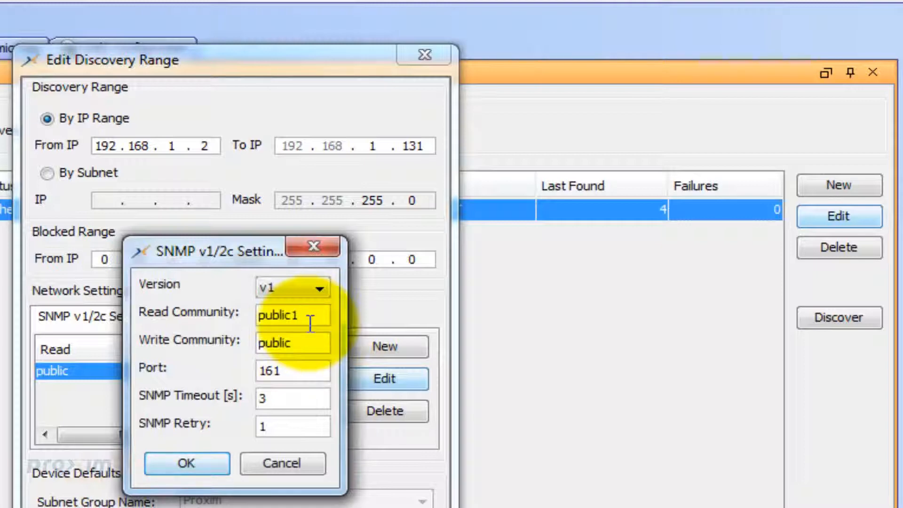
left_click(311, 347)
type("1")
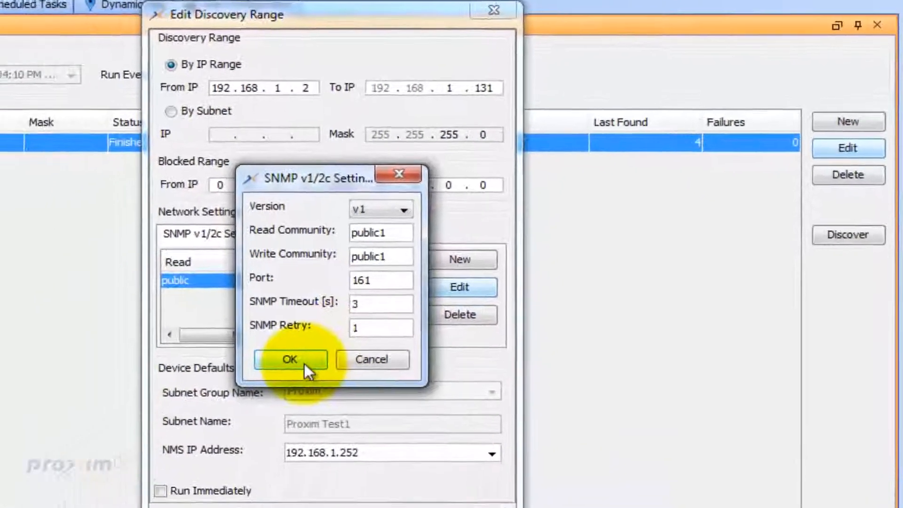
left_click(187, 463)
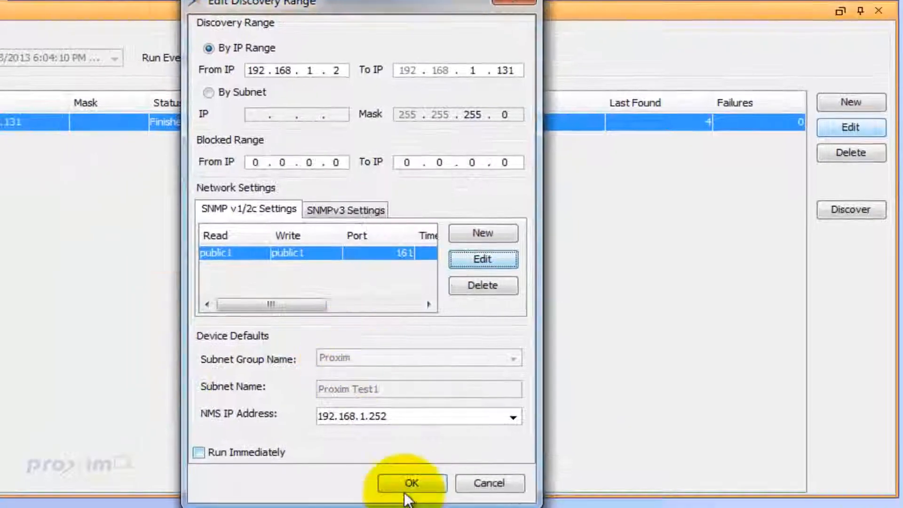
left_click(408, 488)
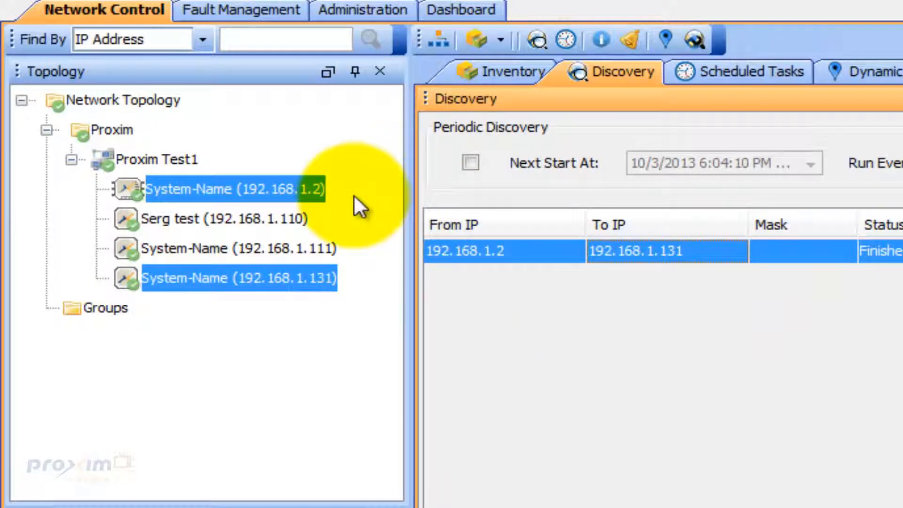
right_click(296, 190)
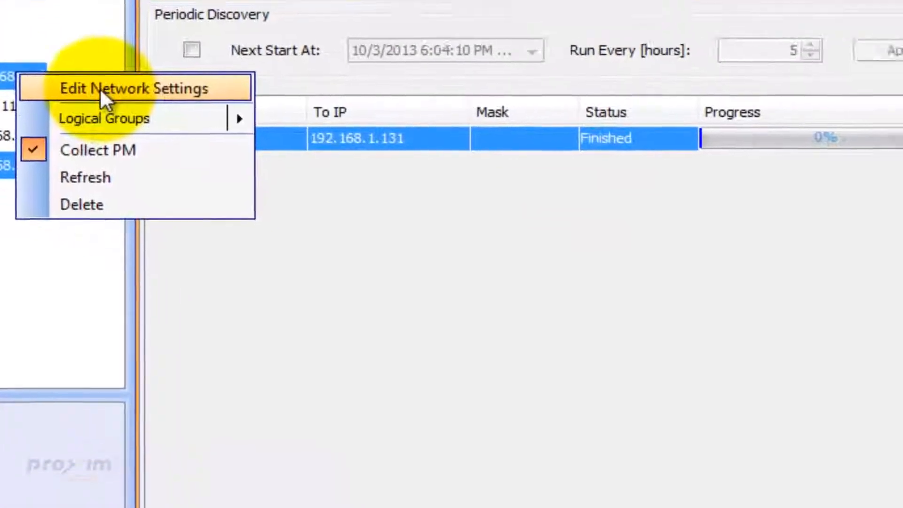
left_click(334, 198)
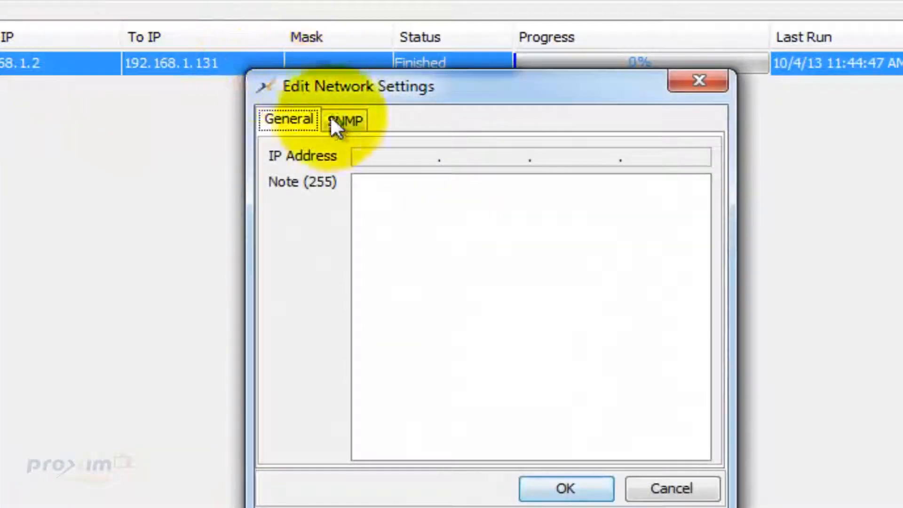
left_click(342, 123)
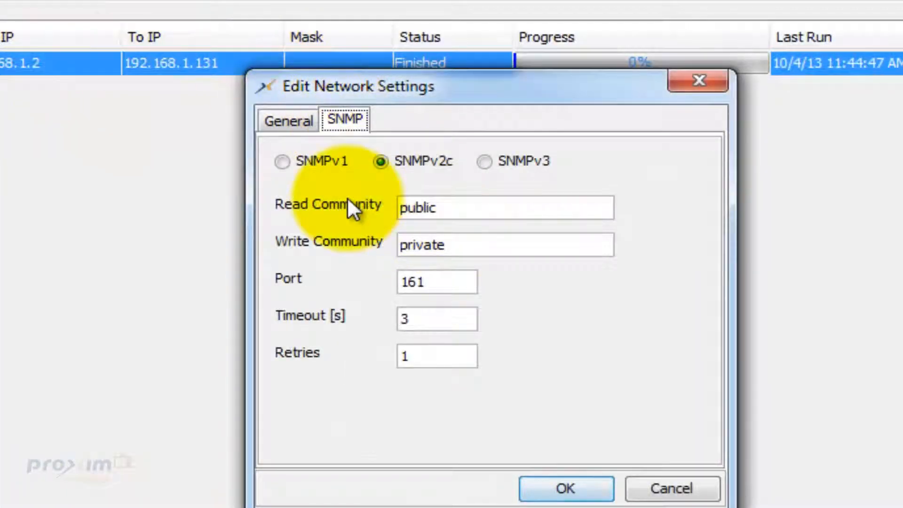
double_click(455, 205)
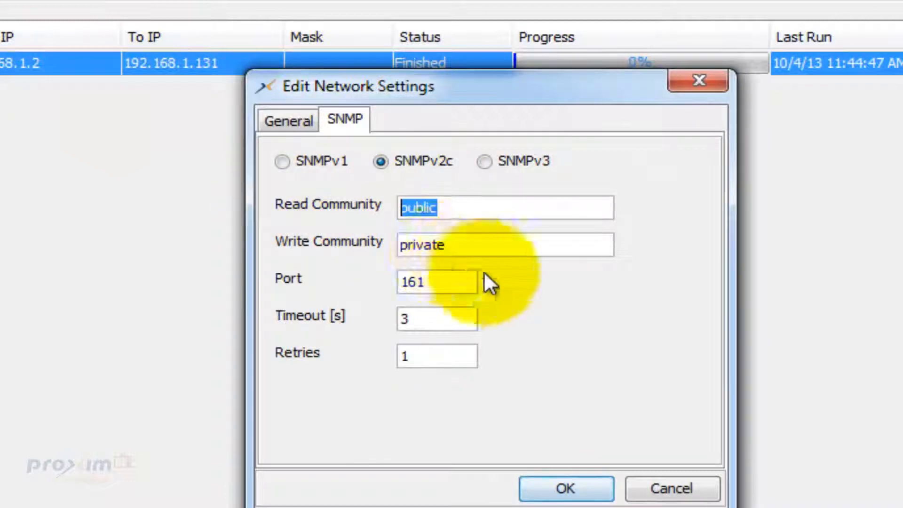
key("Tab")
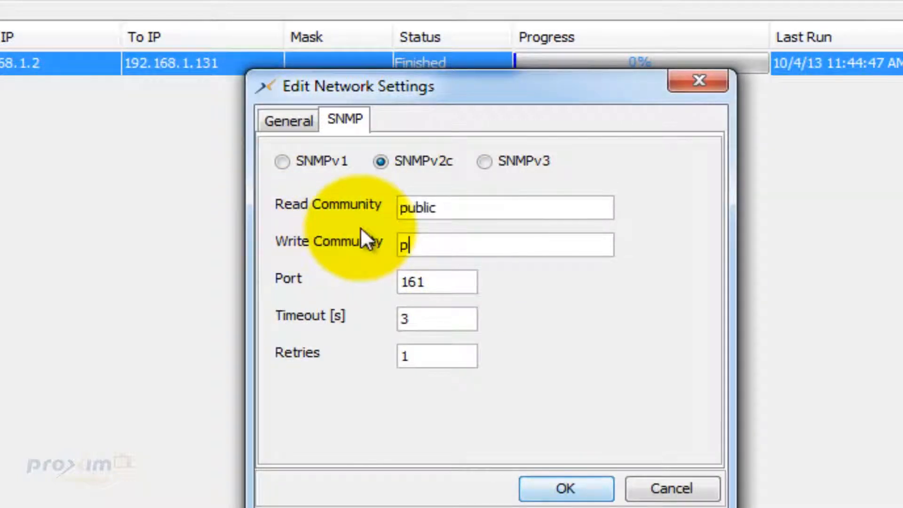
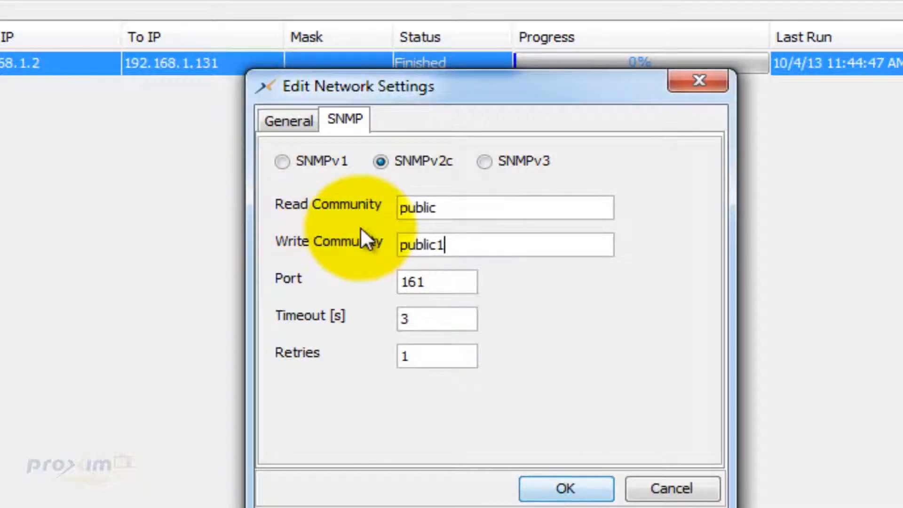
left_click(484, 211)
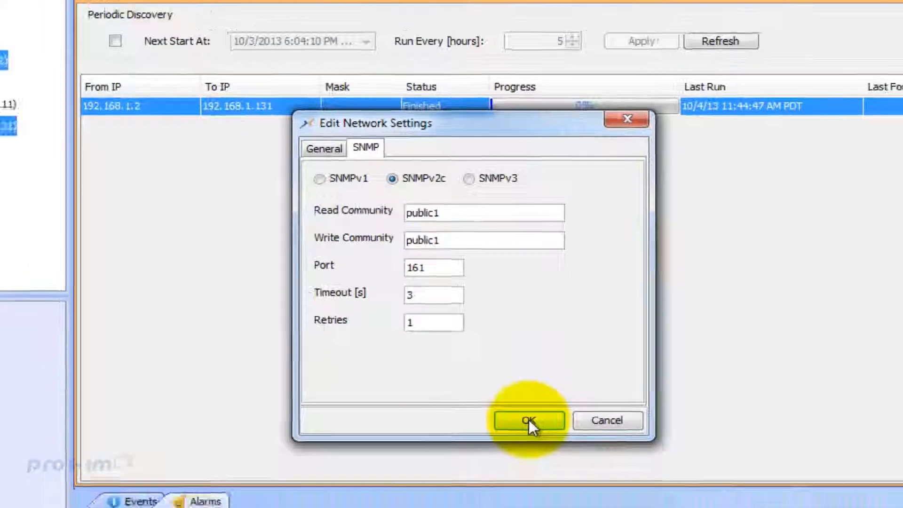
left_click(566, 489)
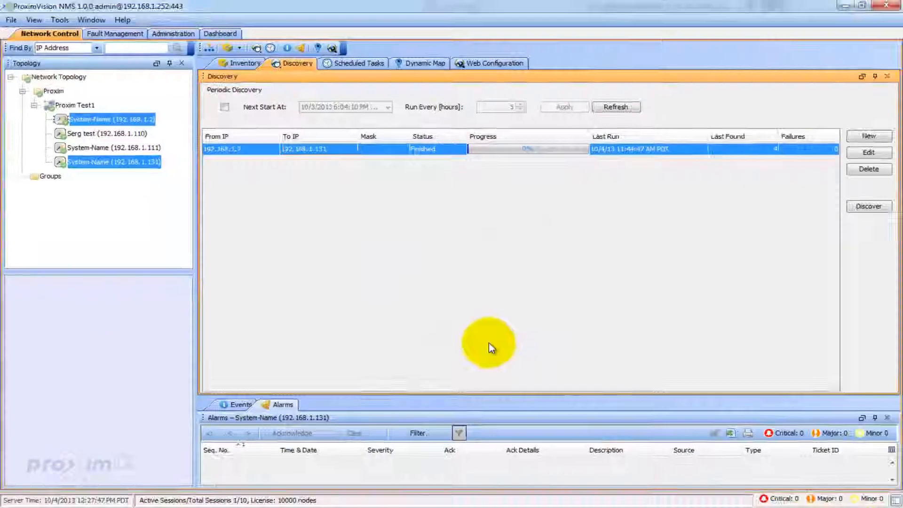